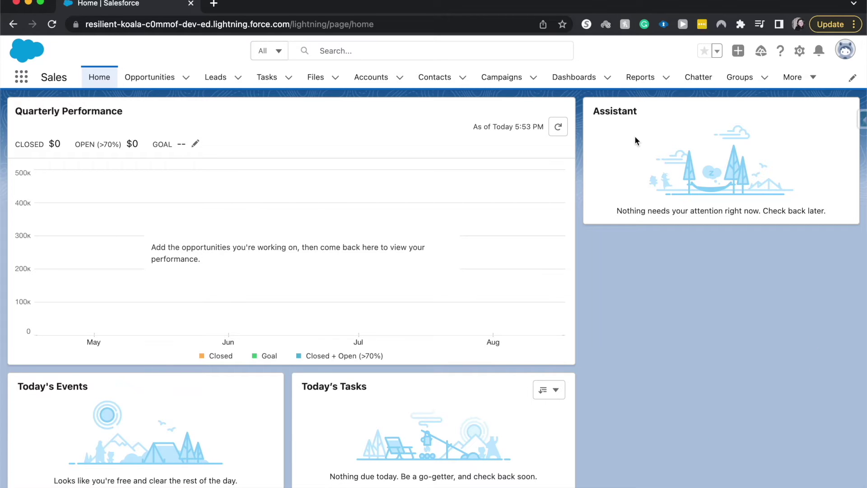
Open the New Contacts & Accounts Report and scroll right to its contact Email column
left_click(629, 80)
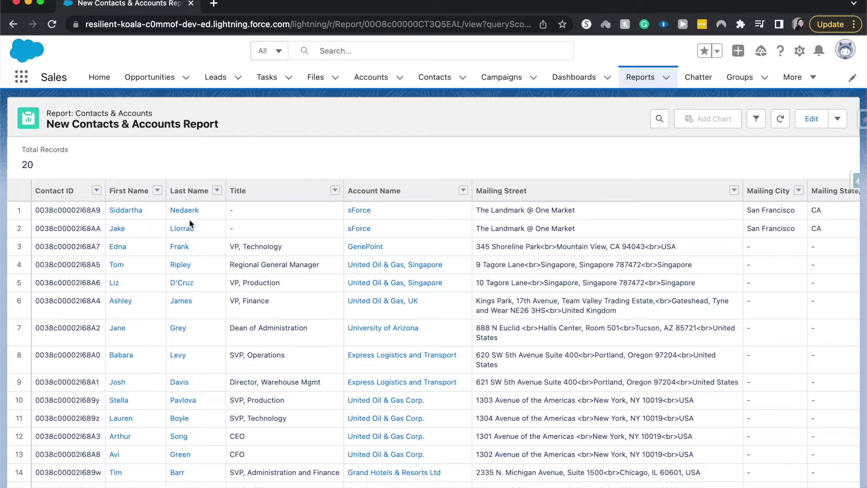
scroll(114, 224, "right", 10)
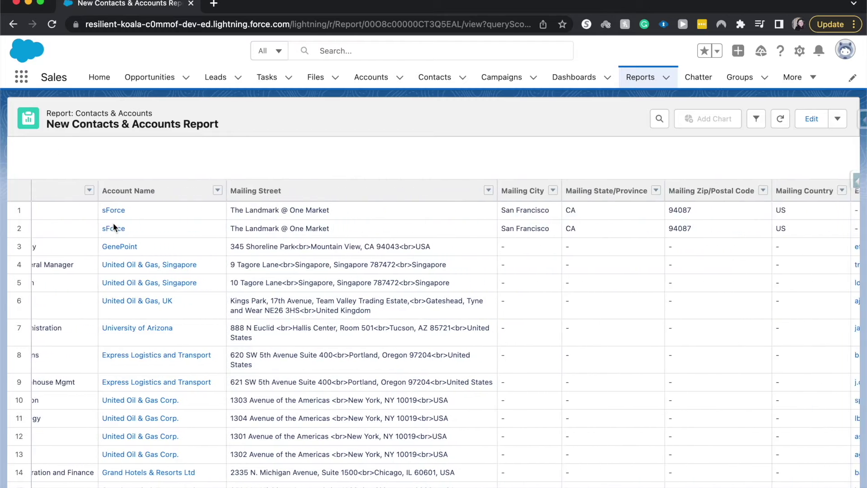
scroll(113, 223, "right", 1)
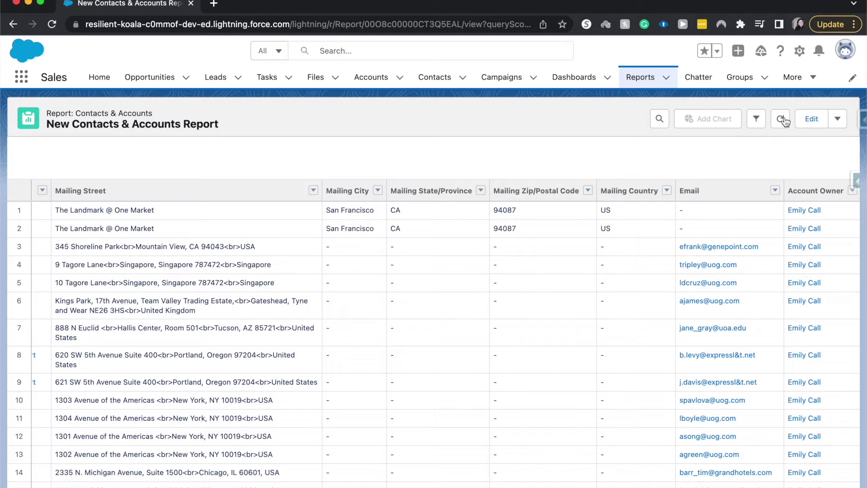
left_click(837, 122)
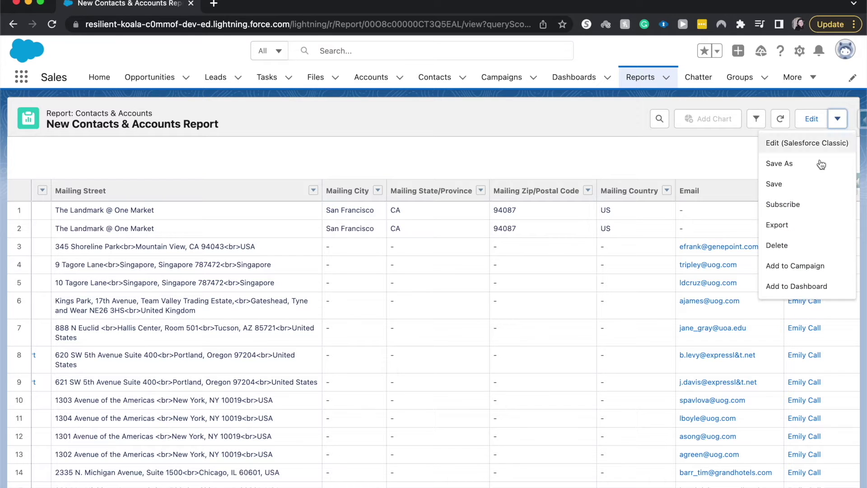
Add the report's contacts to Email Marketing May 22 as Sent, overwriting existing member statuses
left_click(798, 265)
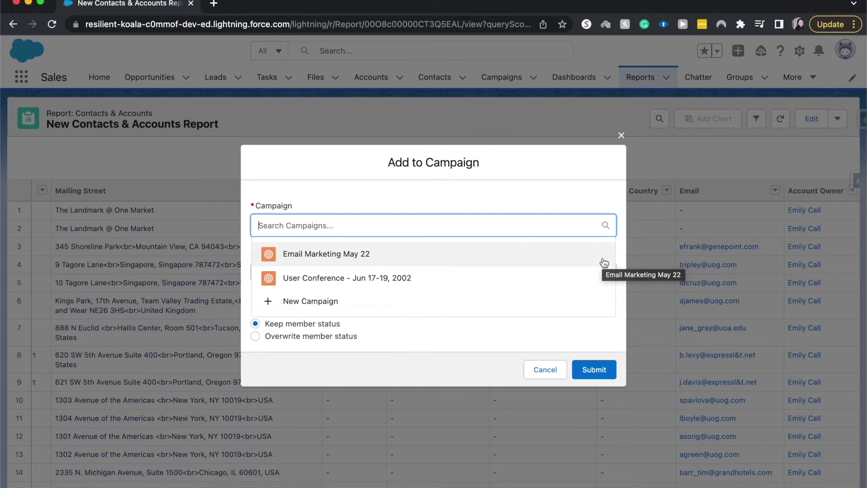
left_click(511, 250)
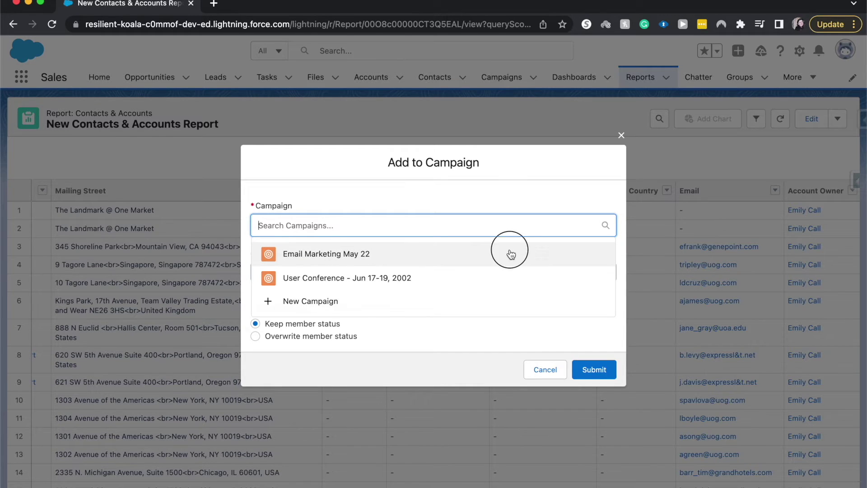
left_click(508, 275)
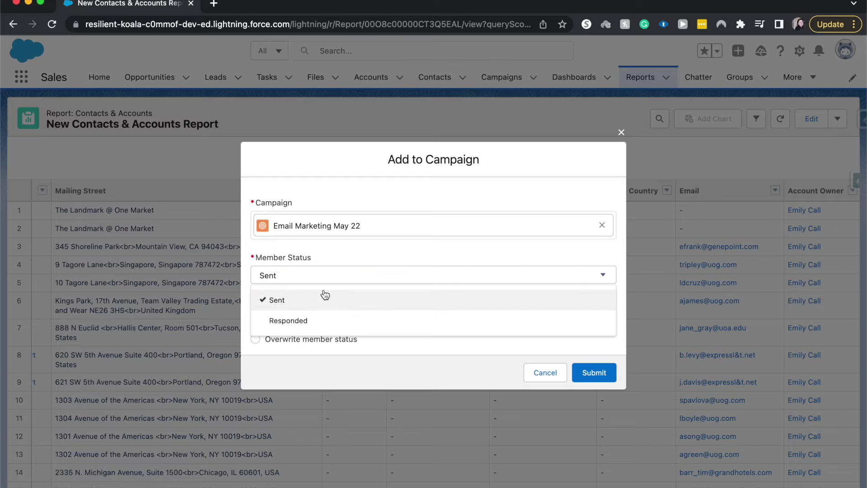
left_click(290, 257)
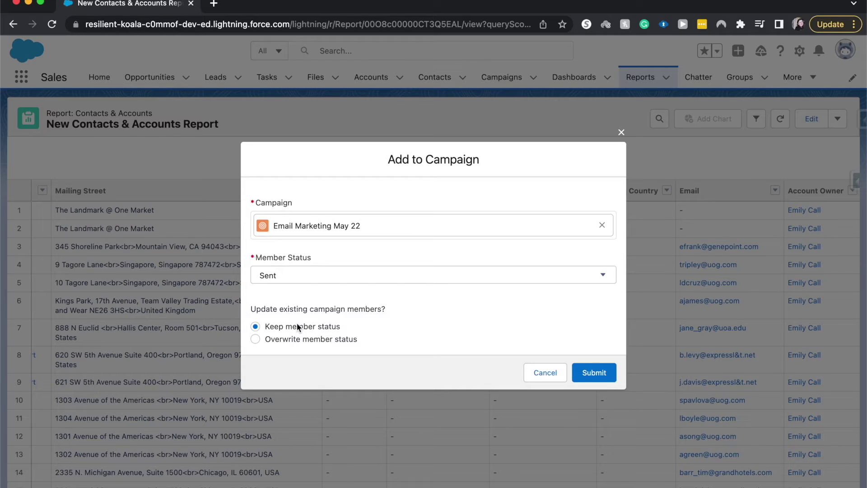
left_click(314, 275)
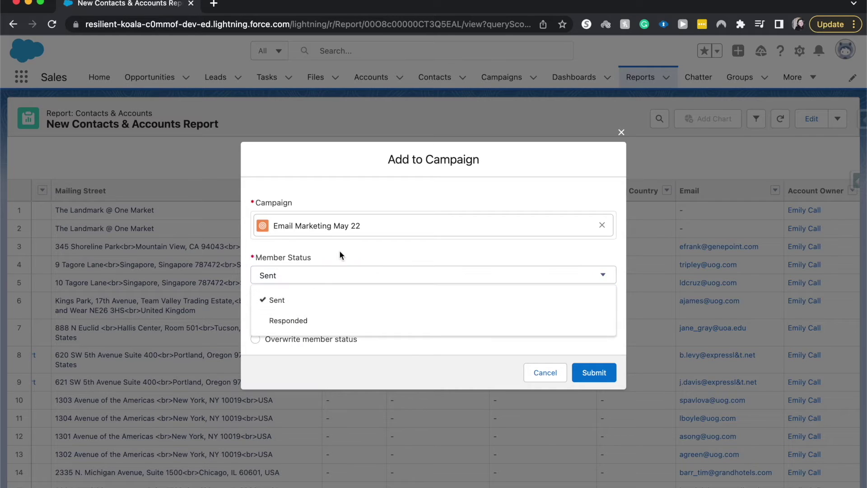
left_click(300, 360)
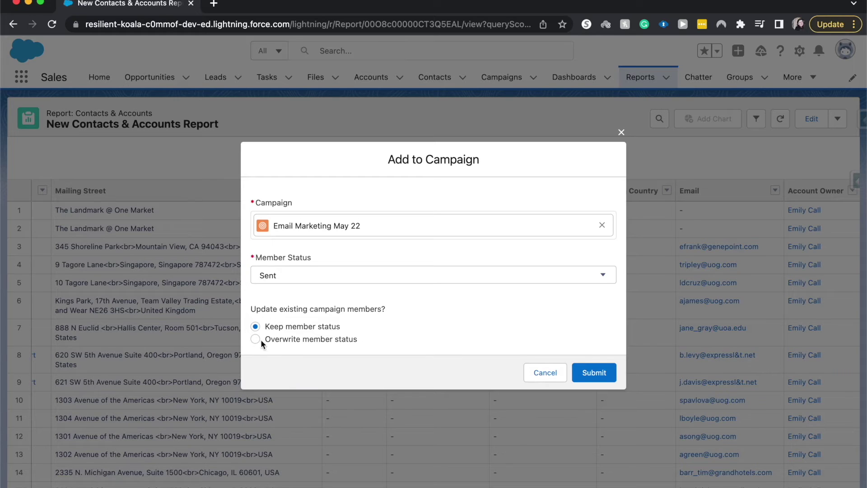
left_click(349, 341)
left_click(589, 376)
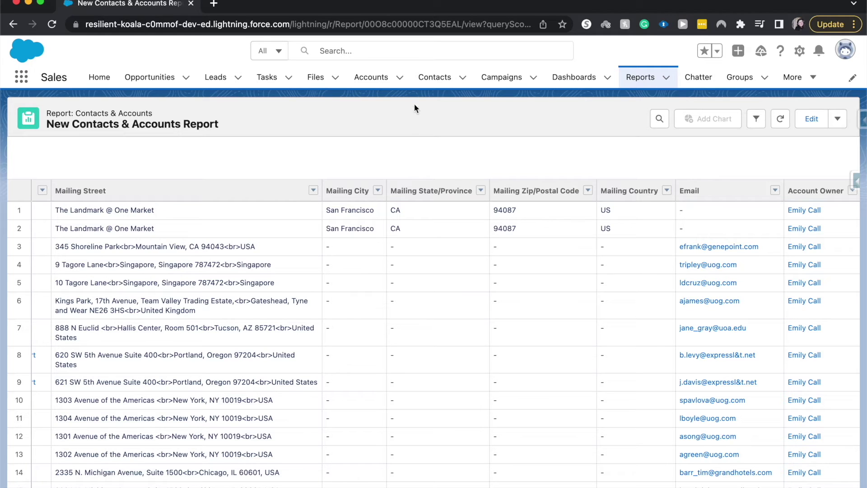
Return to the Campaigns list once the 20 contacts are added
left_click(487, 81)
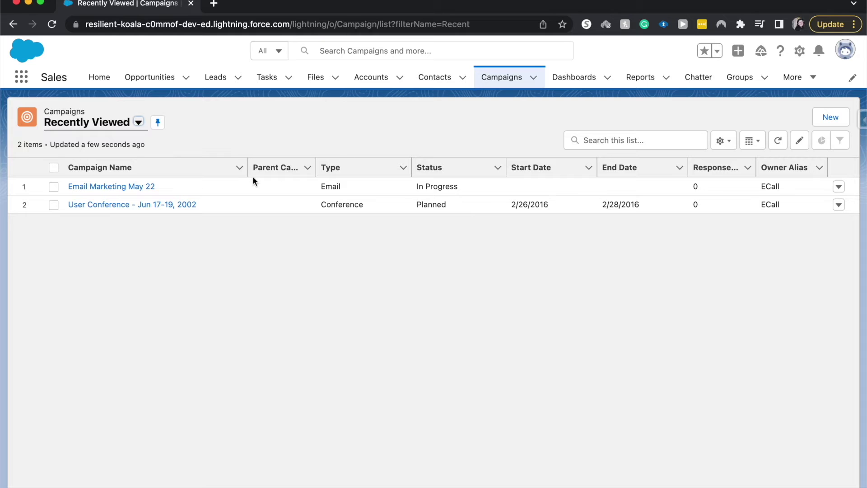
Open Email Marketing May 22 and check its members chart and details show 20 contacts
left_click(132, 186)
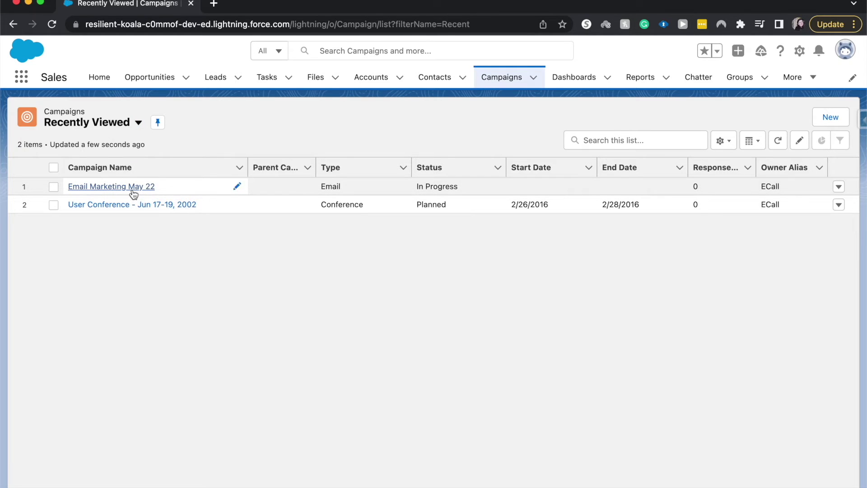
scroll(148, 189, "down", 3)
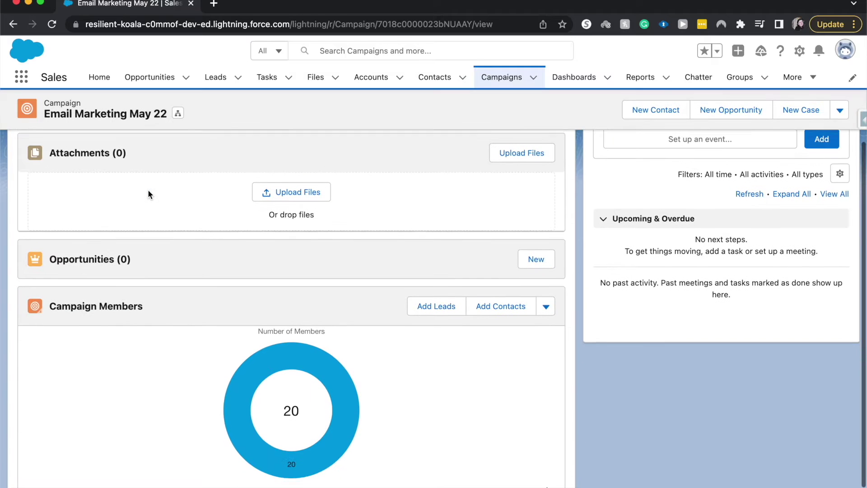
mouse_move(307, 352)
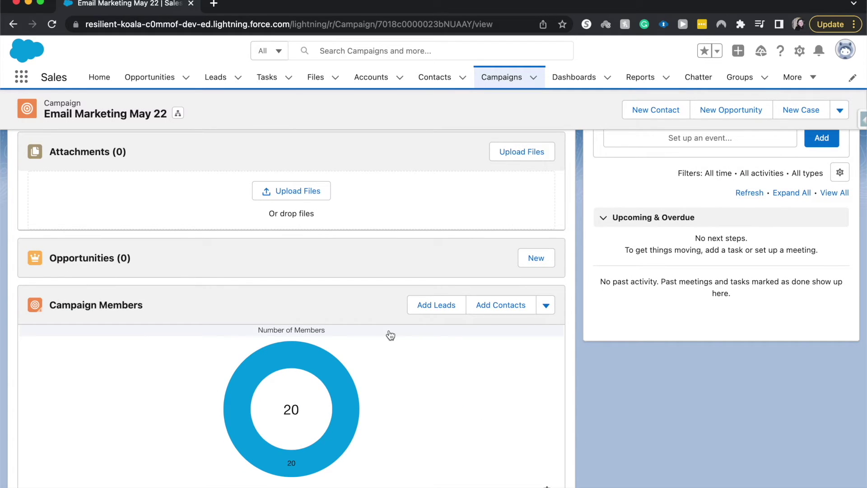
scroll(390, 335, "down", 1)
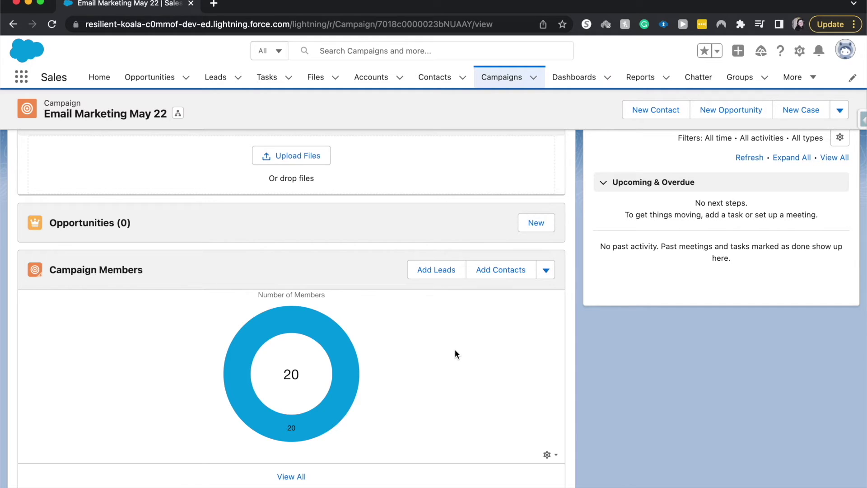
scroll(456, 353, "up", 5)
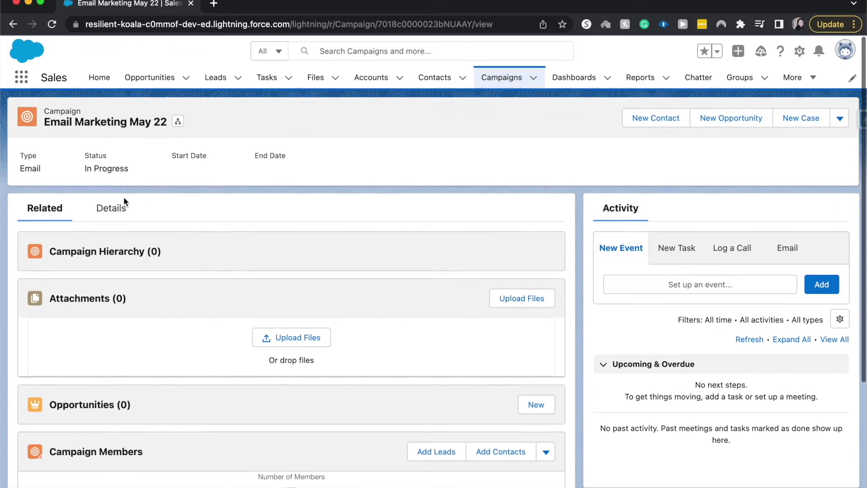
left_click(113, 207)
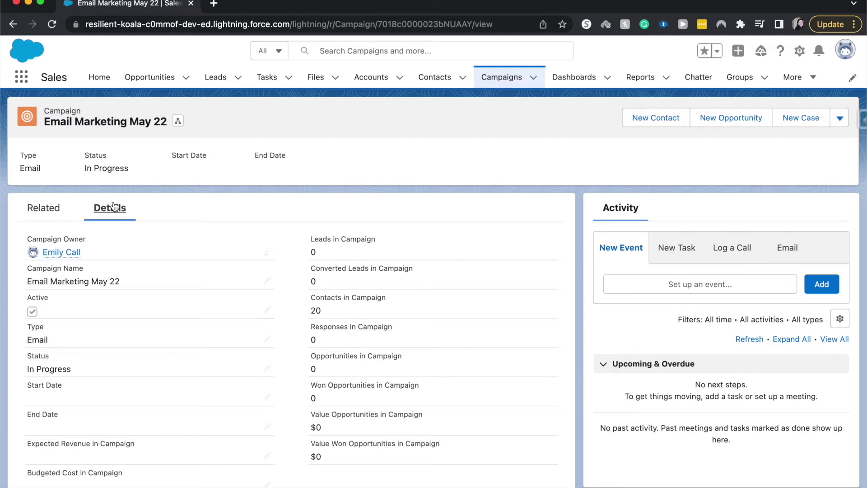
Review the campaign's 20-contact details, then show the Email Marketing May 22 related lists
scroll(114, 206, "down", 2)
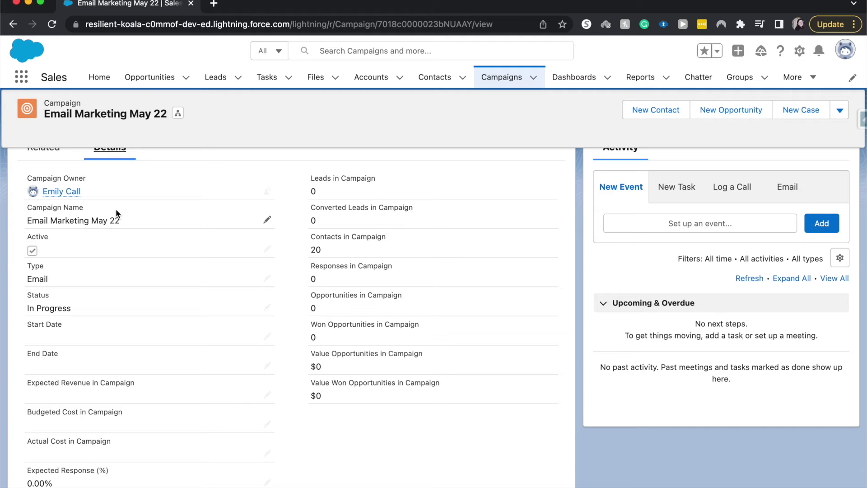
scroll(116, 209, "up", 3)
left_click(67, 192)
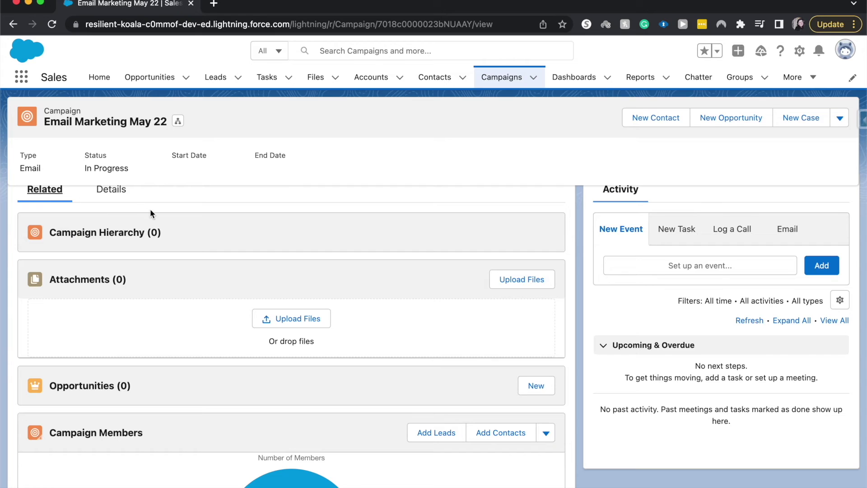
From the Campaign Members list's extra actions, start a Send List Email to the campaign
scroll(150, 208, "down", 1)
scroll(150, 209, "up", 1)
scroll(150, 208, "down", 3)
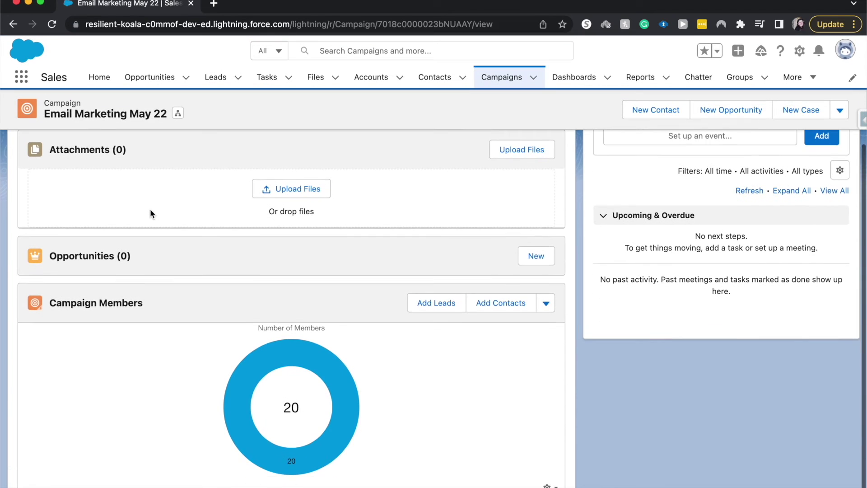
scroll(150, 213, "down", 1)
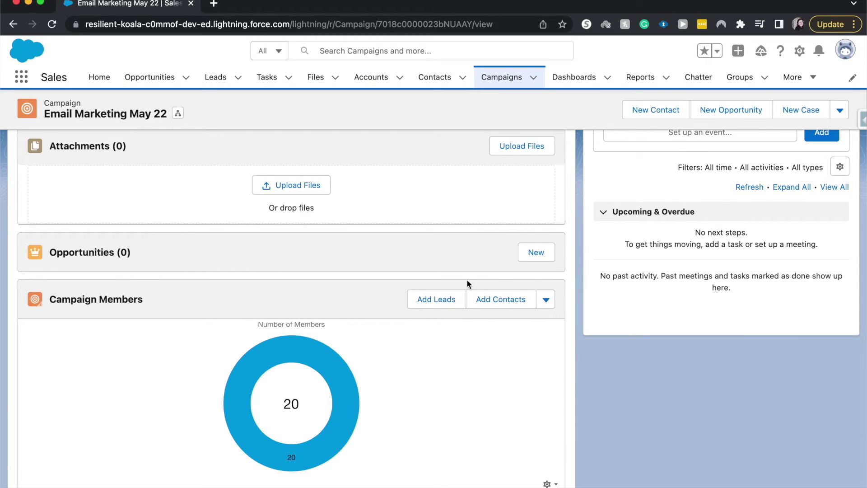
scroll(280, 301, "down", 2)
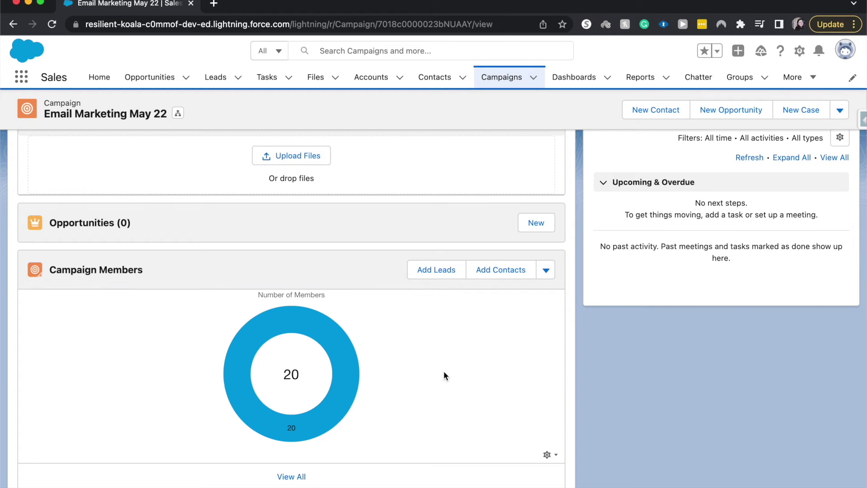
left_click(547, 271)
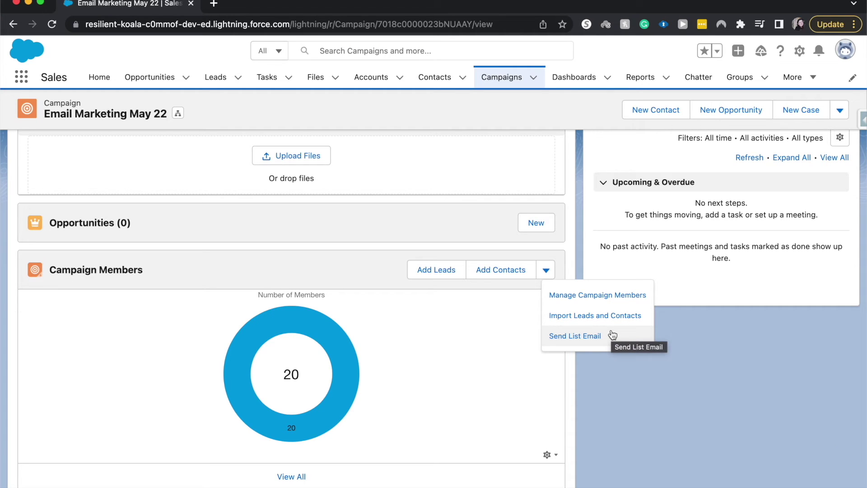
left_click(574, 337)
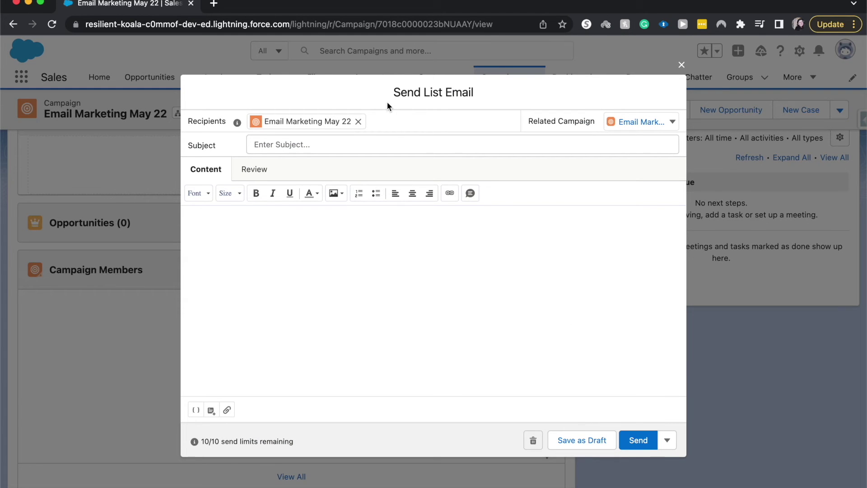
Write subject 'Summer Deals for You to Splash Into Summer' and body 'Thanks for being on my email list.'
left_click(357, 150)
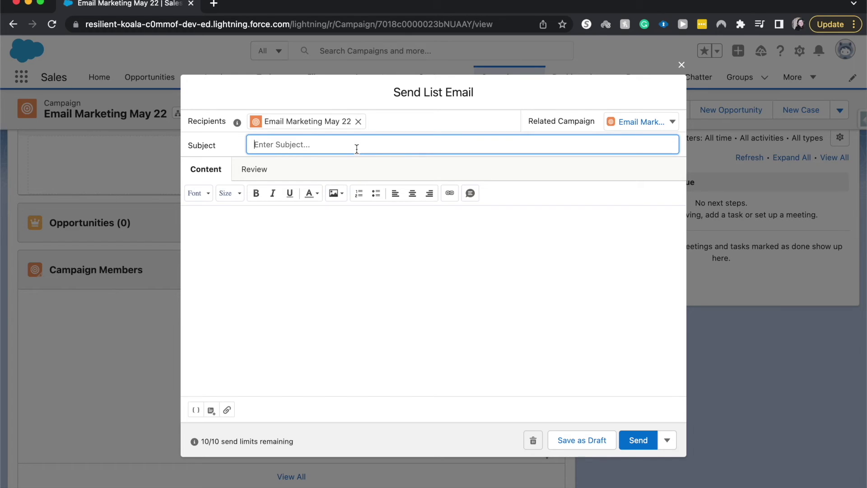
type("Summer Deals for You to Spla")
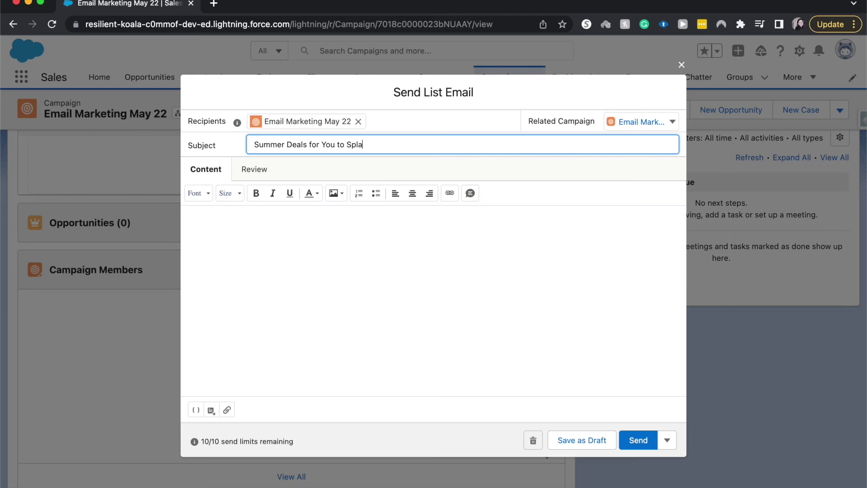
type("sh Into Summer")
left_click(228, 265)
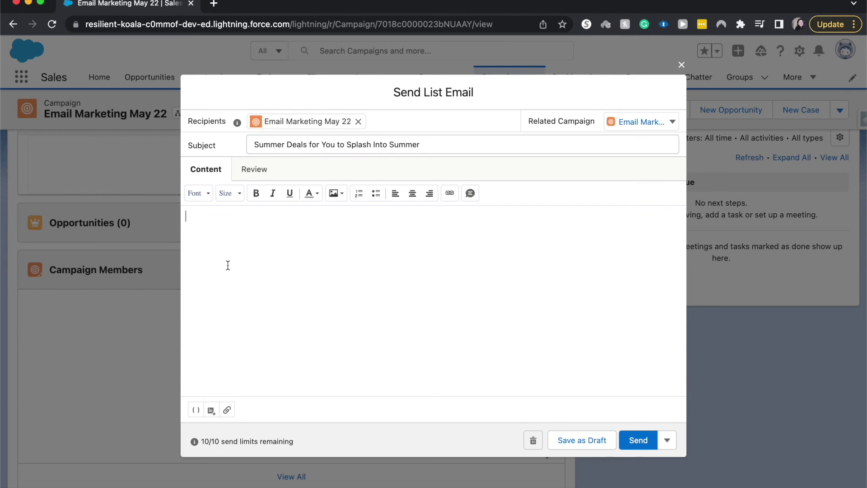
type("Thanks for ")
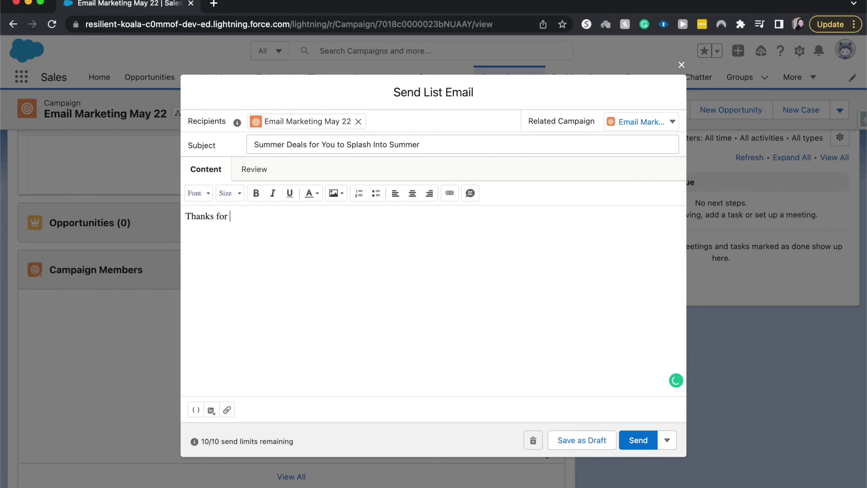
type("being on my email list")
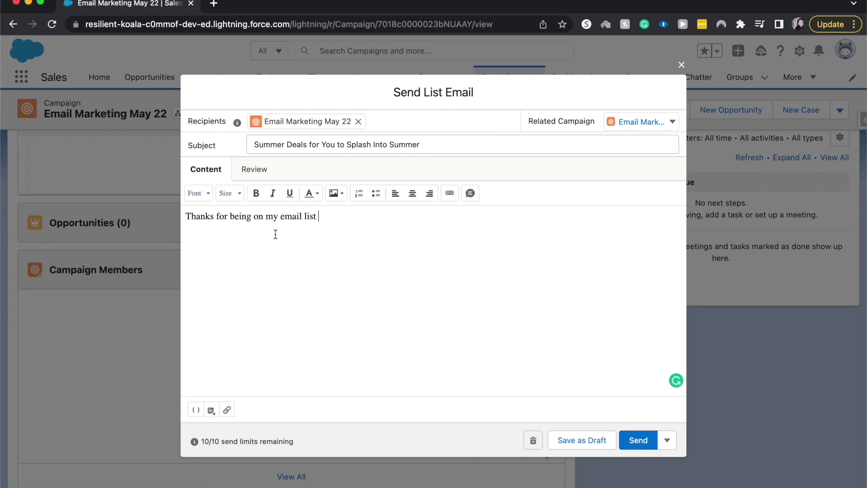
key("BackSpace")
type(".")
left_click(256, 175)
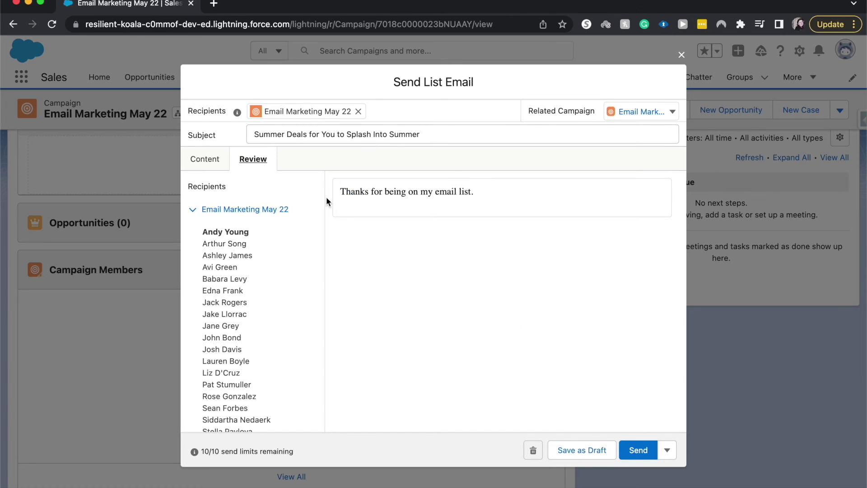
scroll(351, 220, "down", 2)
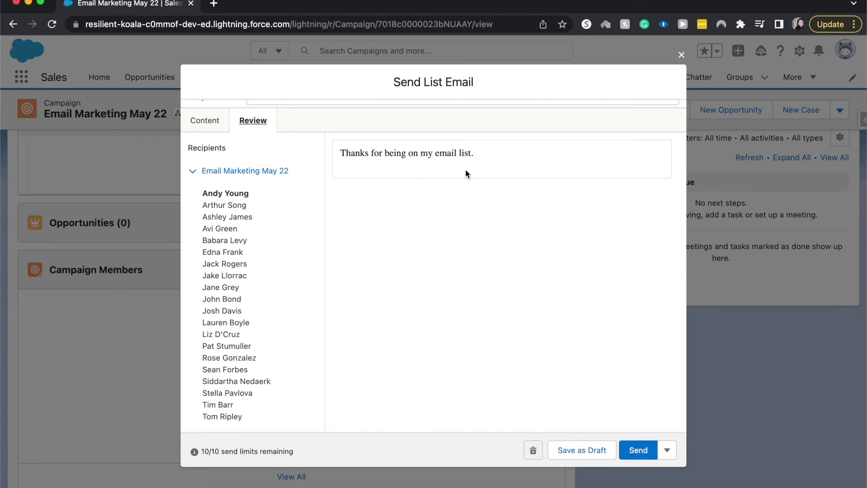
scroll(671, 249, "up", 2)
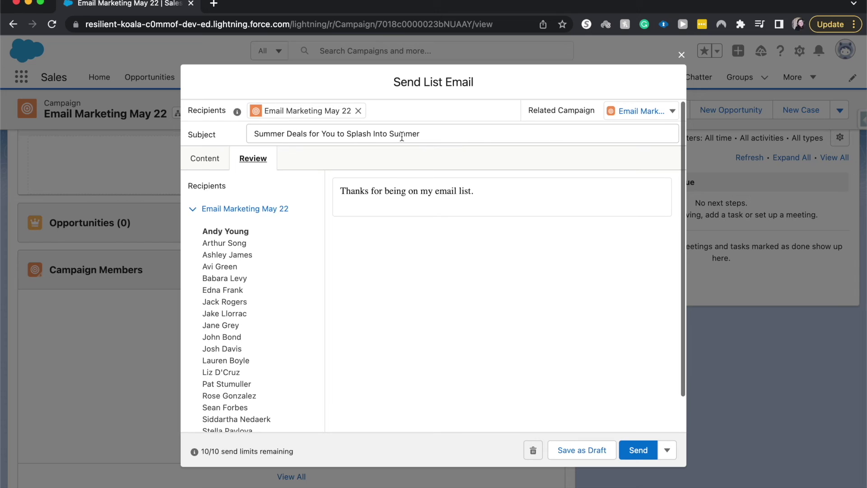
scroll(213, 325, "down", 2)
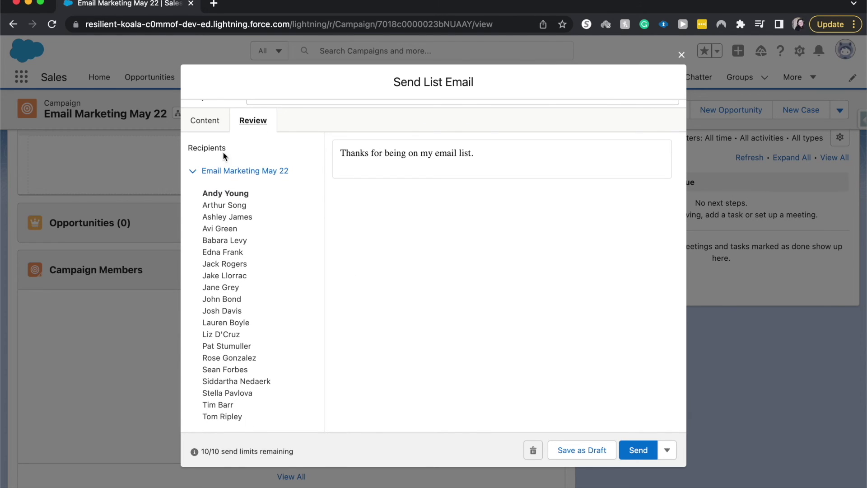
left_click(207, 131)
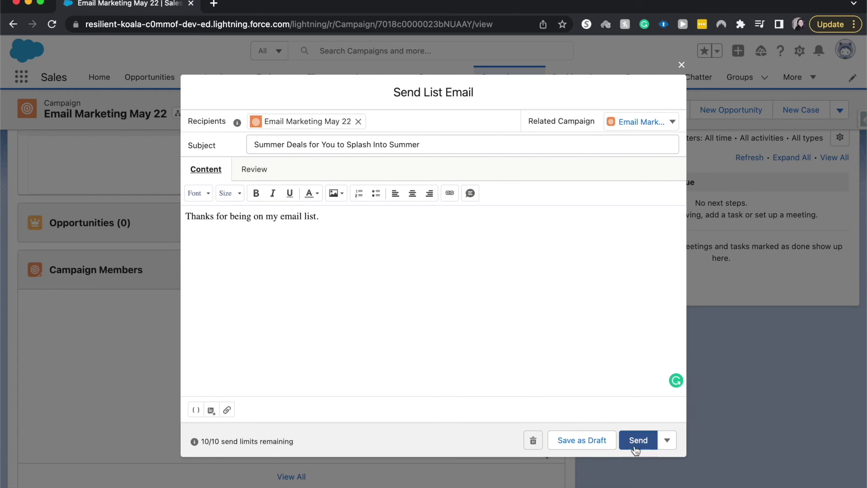
left_click(660, 442)
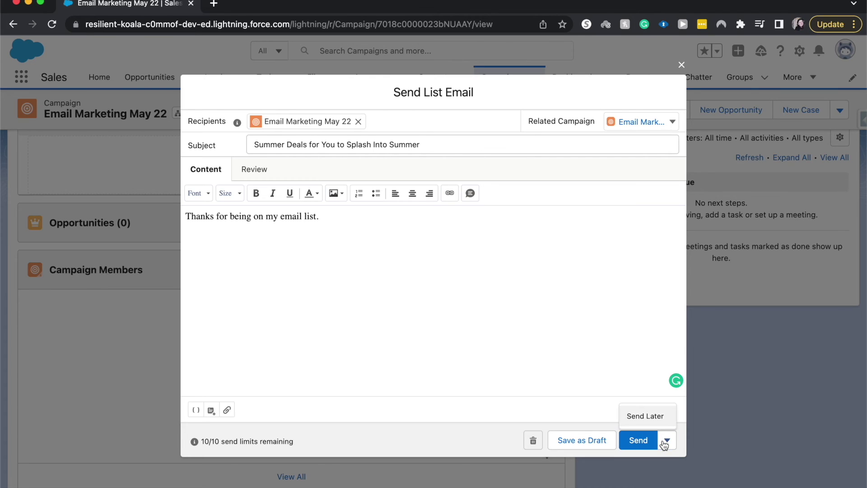
Send the Summer Deals list email immediately to Email Marketing May 22's 20 members
left_click(639, 440)
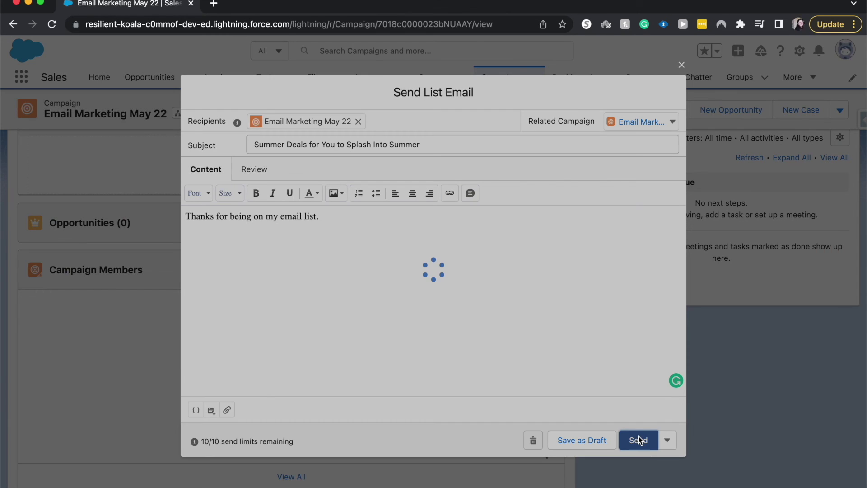